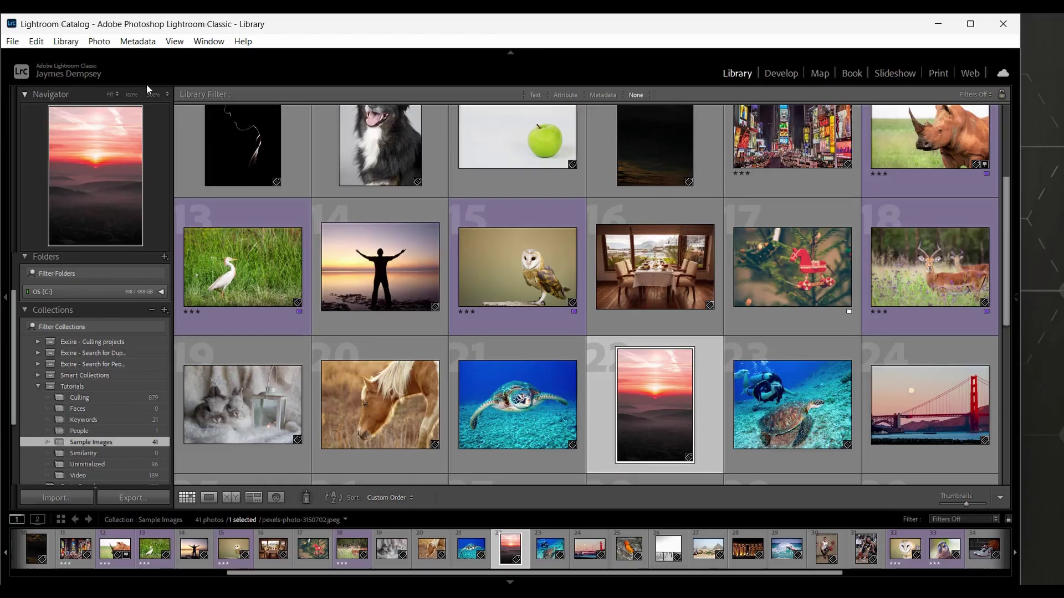
# Open the Excire Search Panel from Library > Plug-in Extras, previewing the sunset photo.
pyautogui.click(66, 41)
pyautogui.moveTo(128, 507)
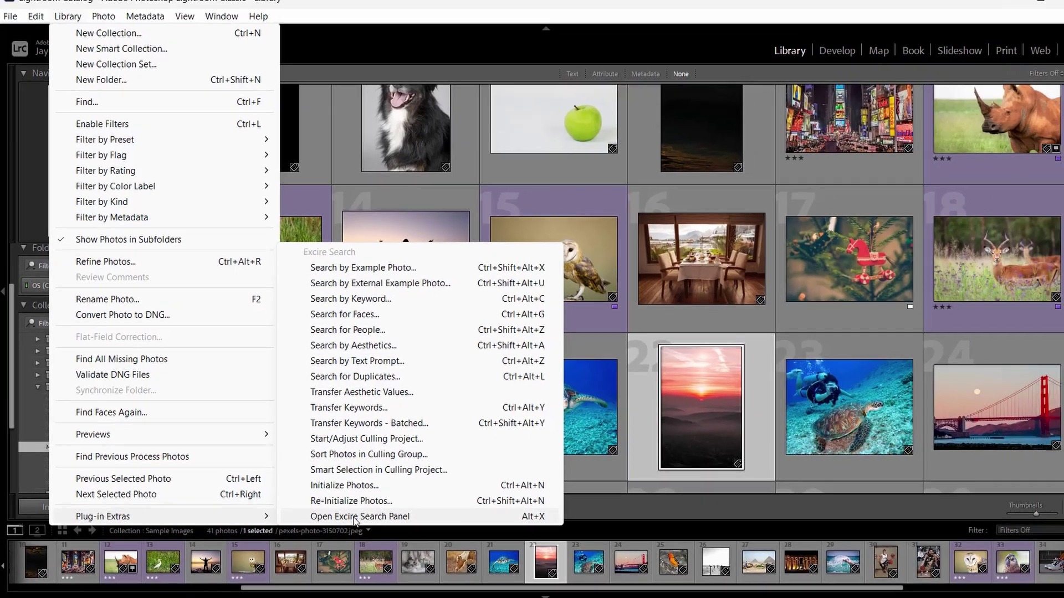
pyautogui.click(411, 544)
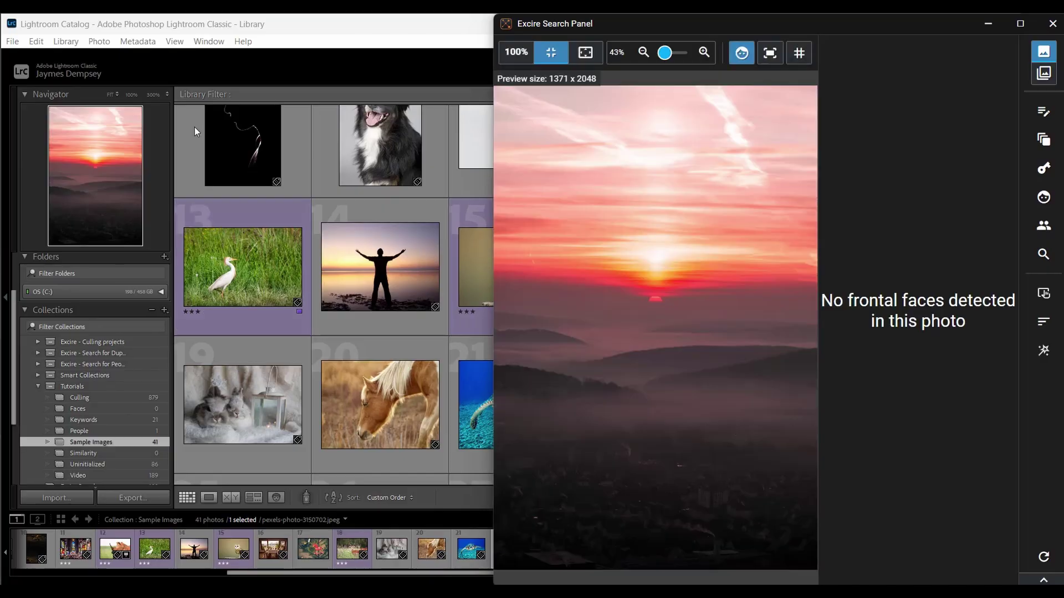
pyautogui.click(12, 41)
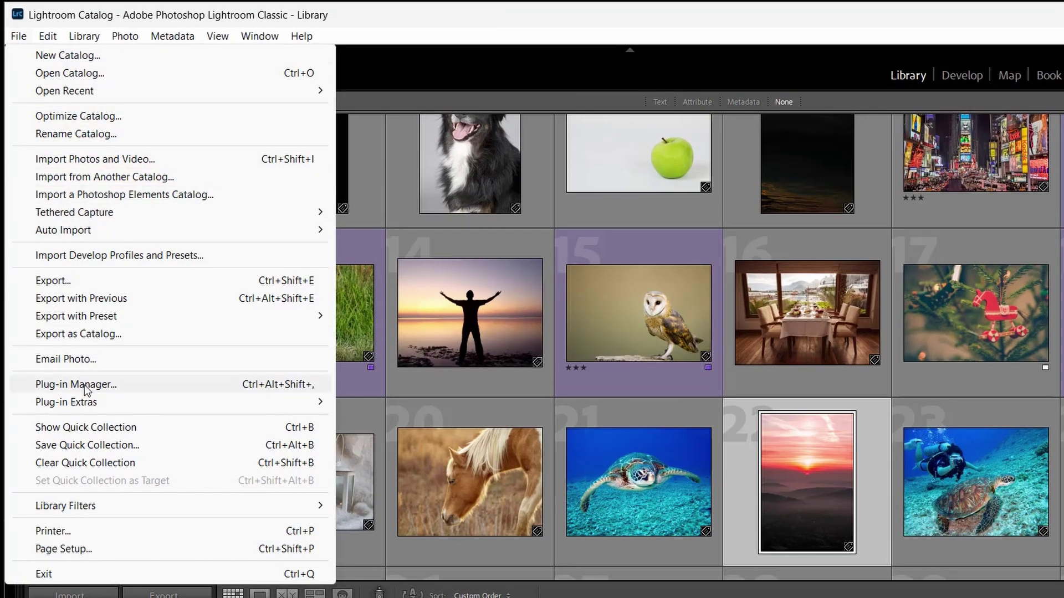
# Review Excire Search's Plug-in Manager settings (open at startup, 2048 previews), then close the dialog.
pyautogui.click(85, 384)
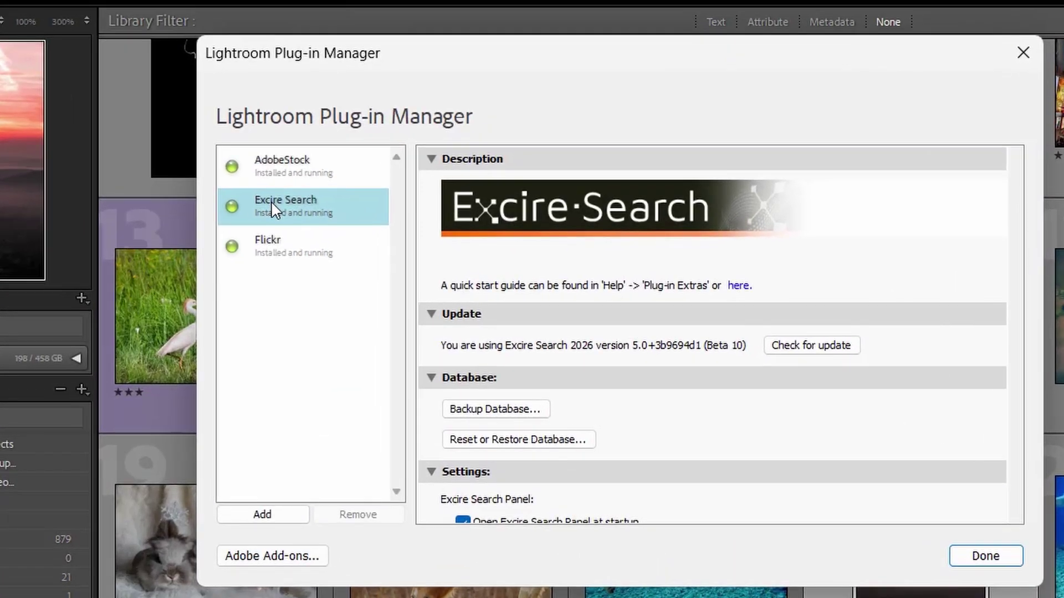
pyautogui.scroll(-5, 1018, 239)
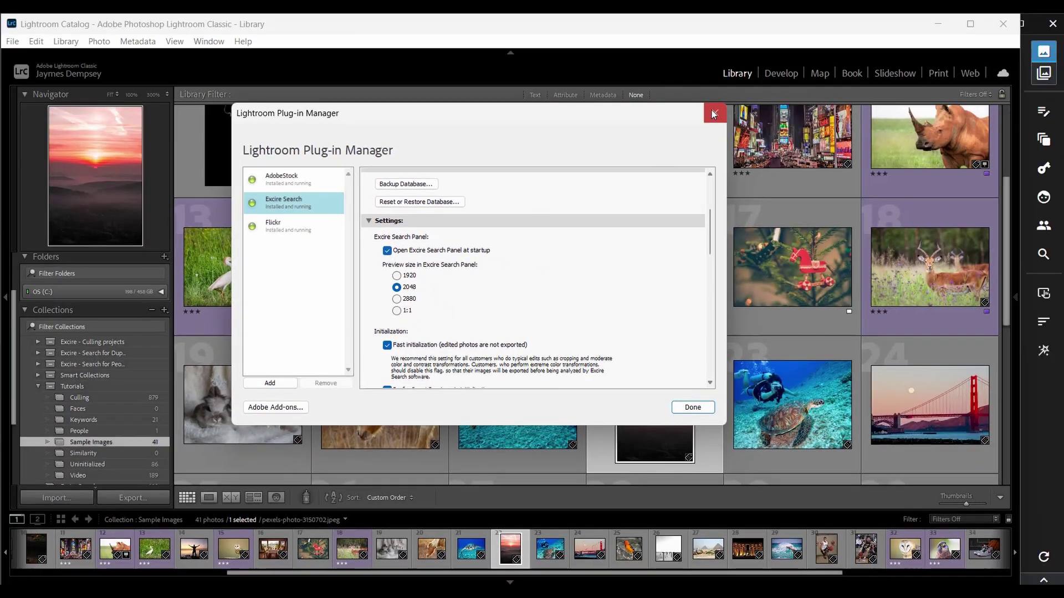
pyautogui.click(712, 113)
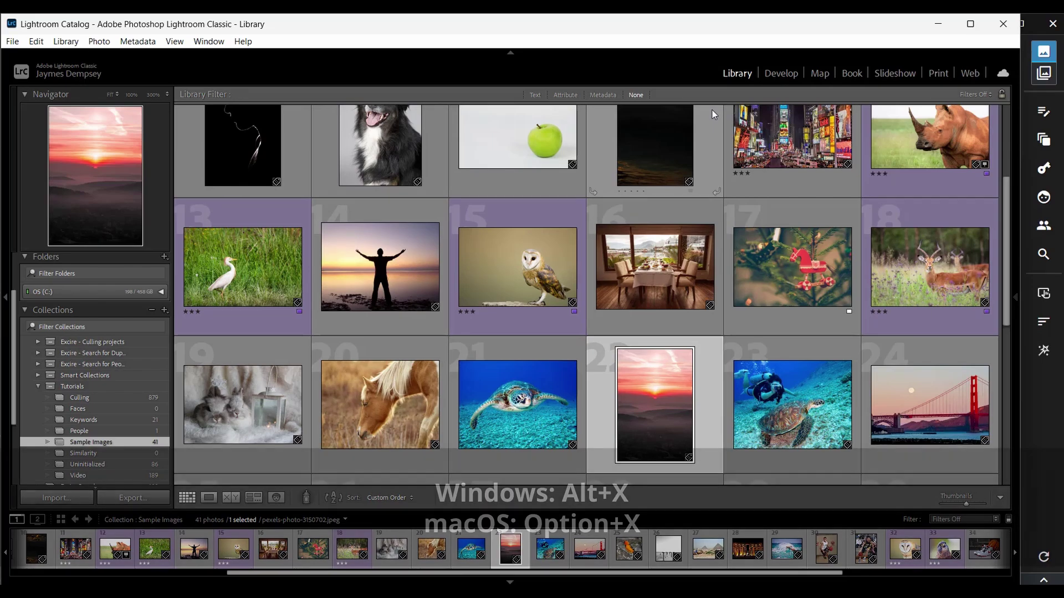
# Reopen the Excire Search Panel with Alt+X and advance two photos to the orange bird.
pyautogui.hotkey('alt', 'l')
pyautogui.hotkey('alt', 'x')
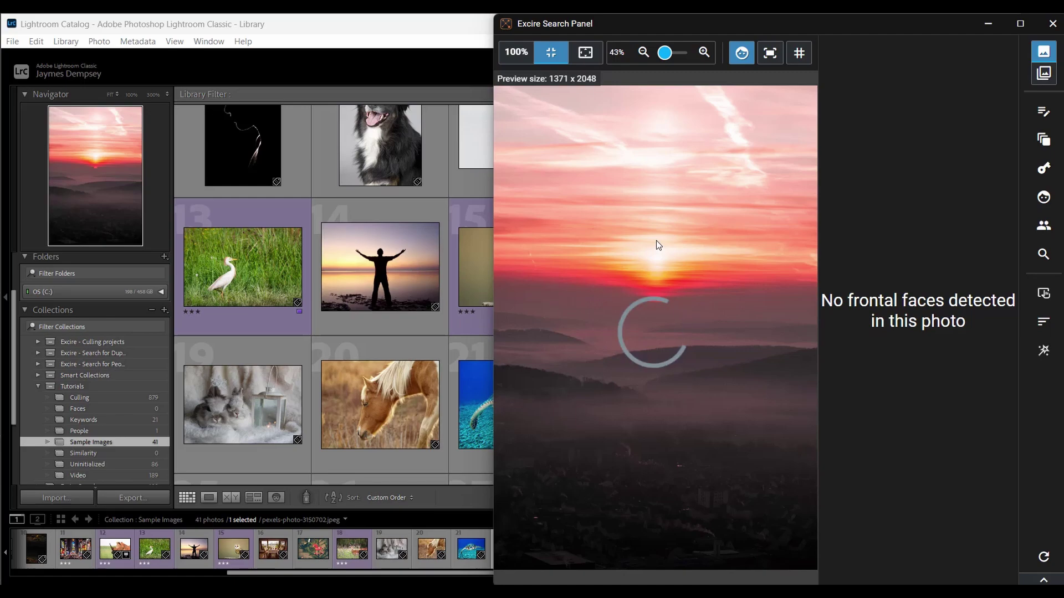
pyautogui.press('Right')
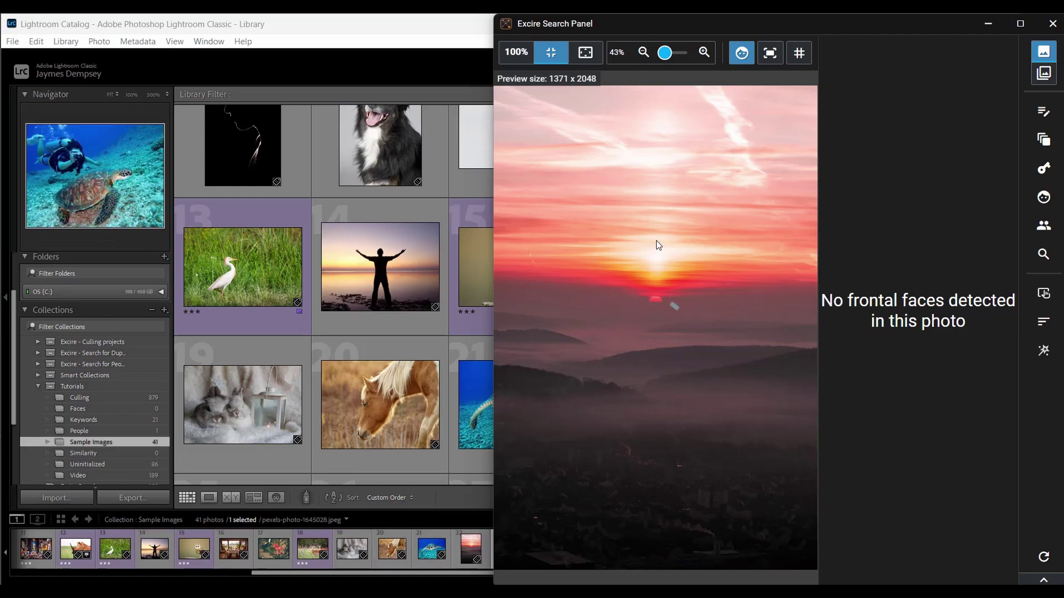
pyautogui.press('Right')
pyautogui.press('Right')
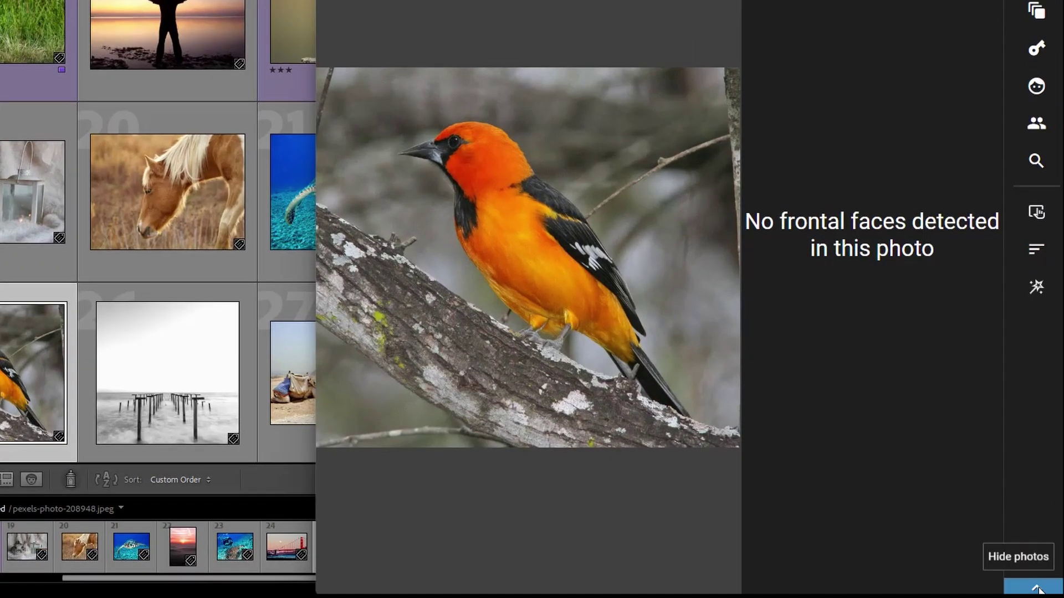
# Hide the Excire panel's photo preview, then show it again.
pyautogui.click(1036, 588)
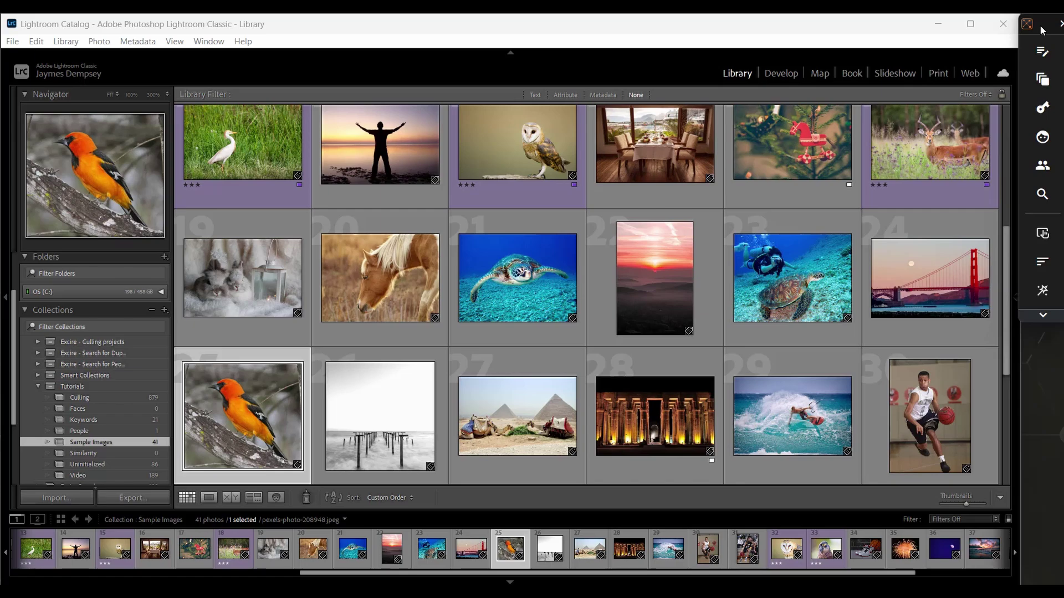
pyautogui.click(1041, 317)
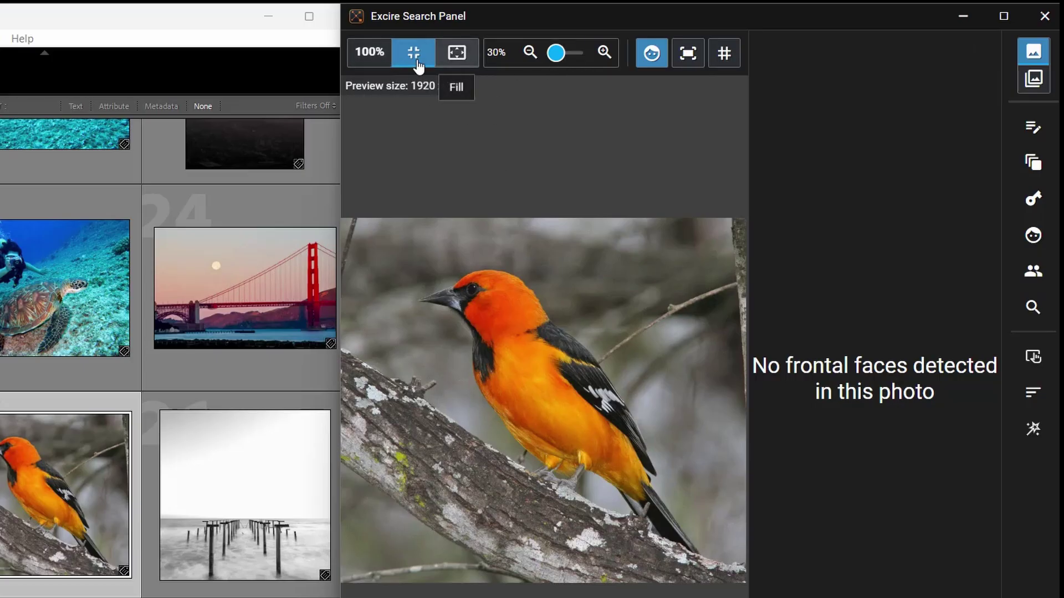
# Compare 100%, Fit, 30% and slider zoom on the orange bird, ending at Fill.
pyautogui.click(377, 55)
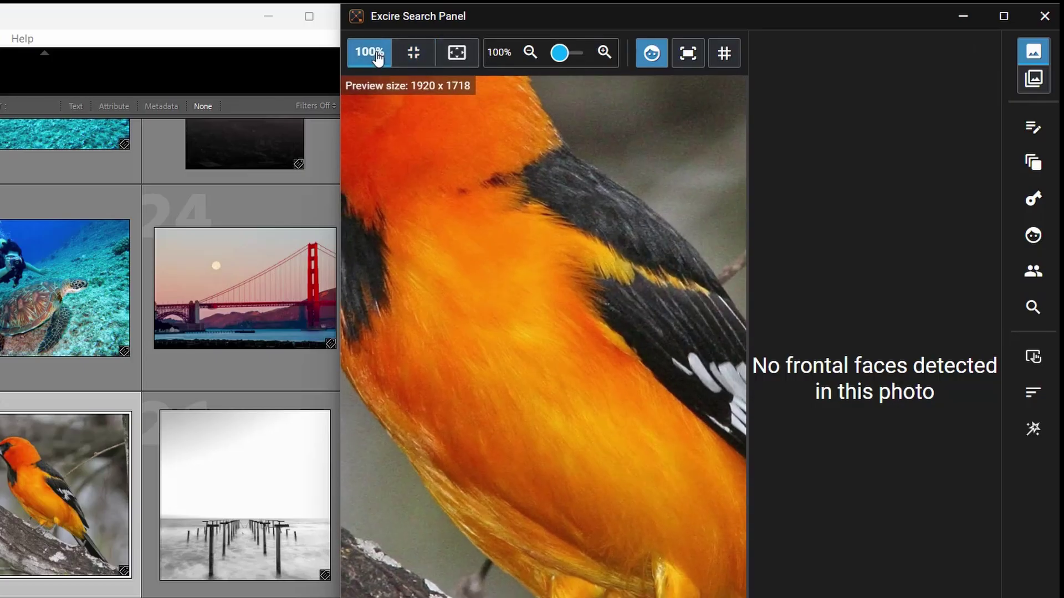
pyautogui.click(447, 59)
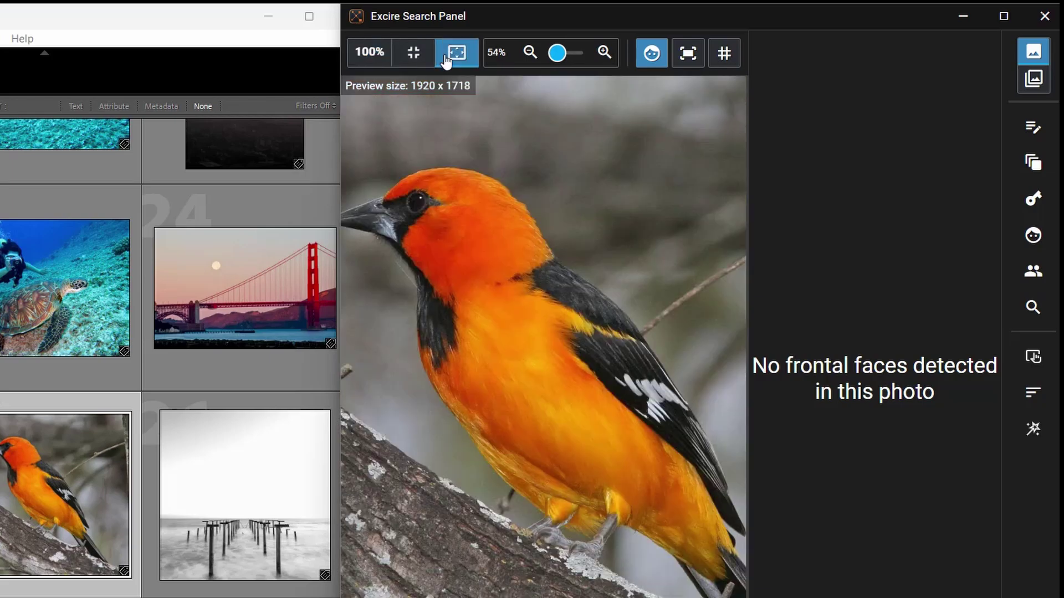
pyautogui.click(415, 58)
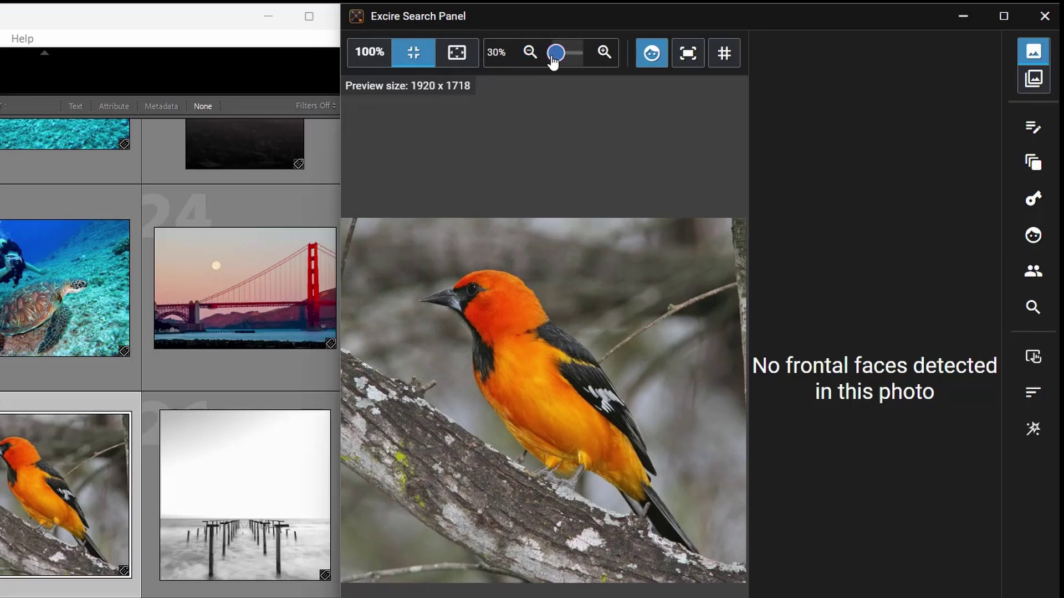
pyautogui.moveTo(554, 58)
pyautogui.mouseDown()
pyautogui.moveTo(565, 57)
pyautogui.moveTo(557, 60)
pyautogui.mouseUp()
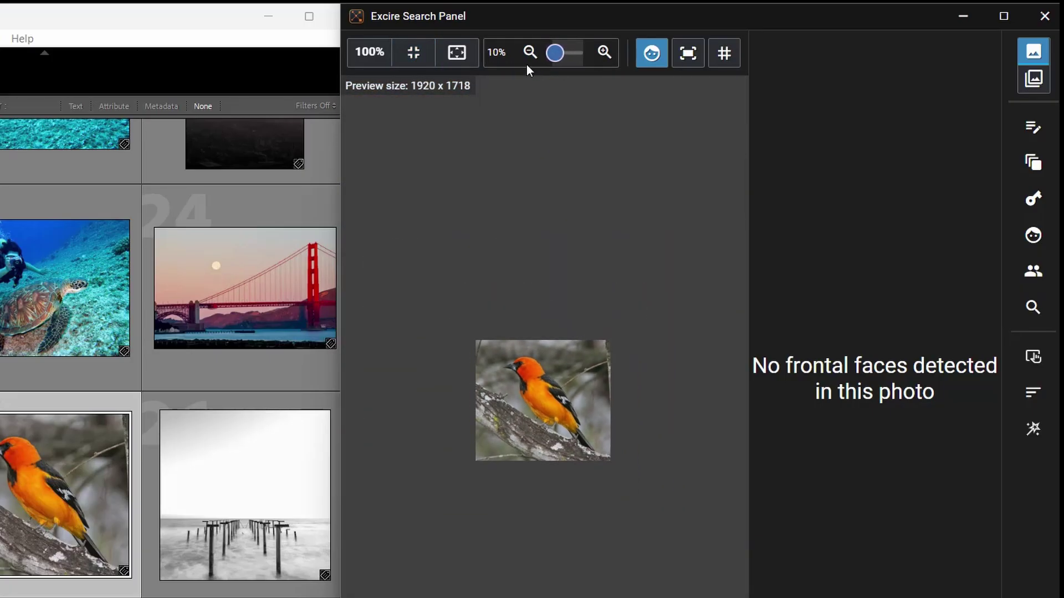
pyautogui.click(416, 59)
pyautogui.click(415, 59)
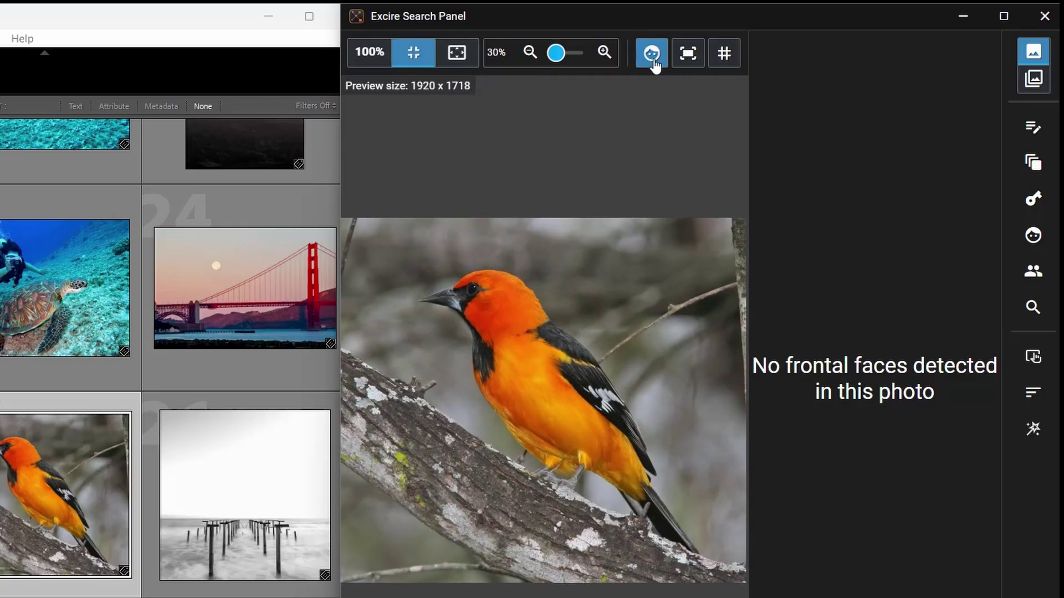
# Overlay the 3x3 rule-of-thirds grid on the bird preview.
pyautogui.click(723, 60)
pyautogui.click(723, 60)
pyautogui.click(723, 60)
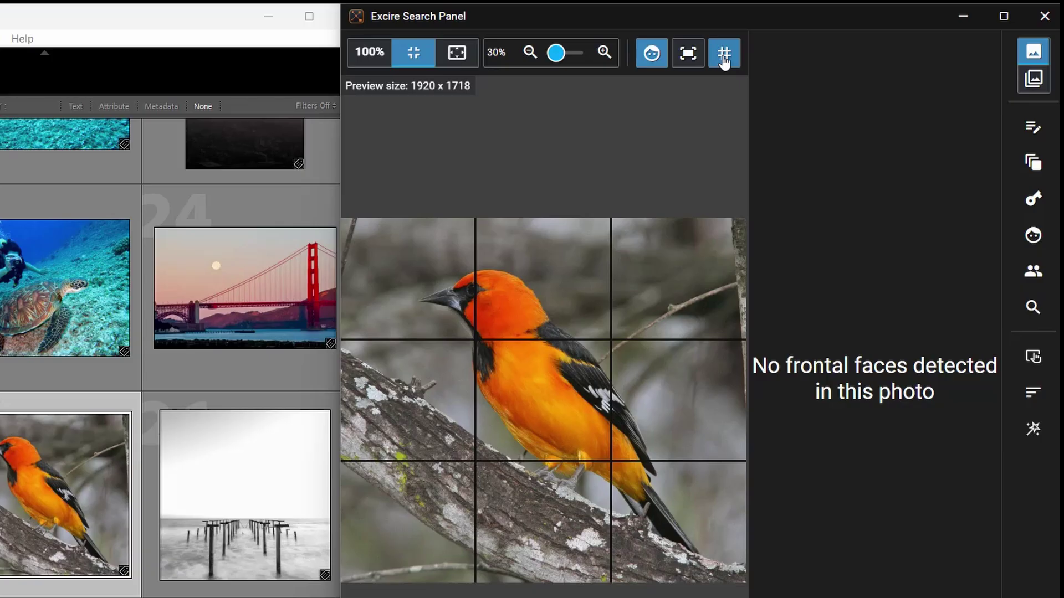
# Turn off the thirds grid over the orange bird preview.
pyautogui.click(723, 60)
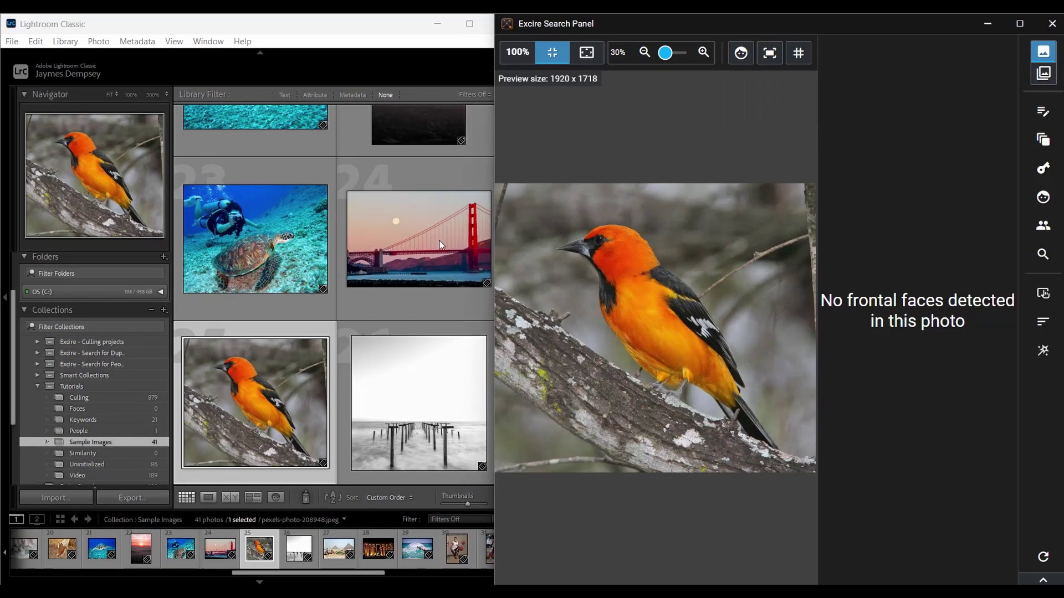
pyautogui.scroll(-5, 256, 385)
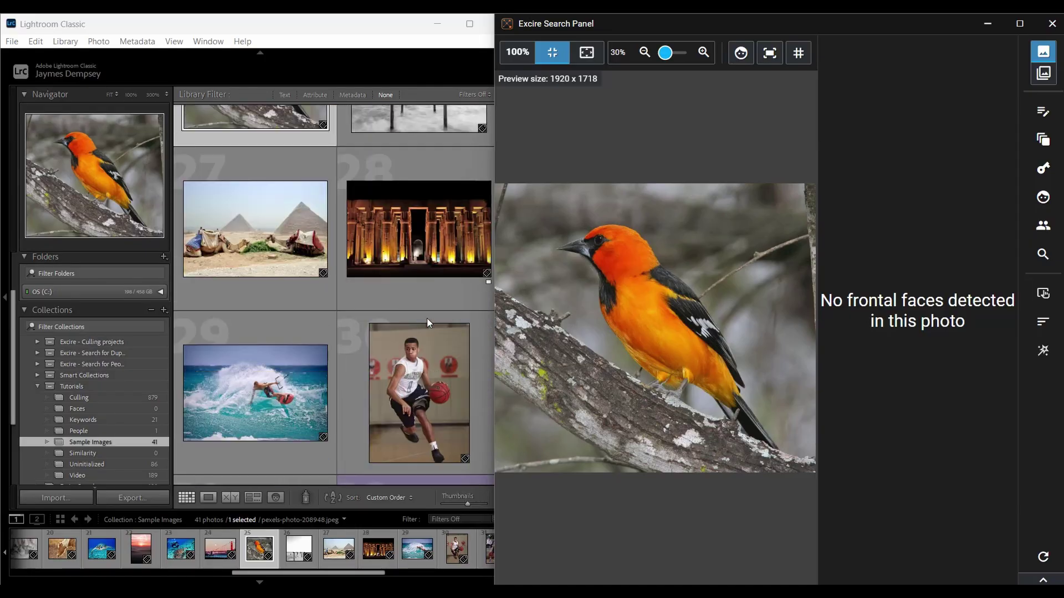
# Scroll the Lightroom grid and select photo 41, the 2048 x 1366 group of four friends.
pyautogui.scroll(-2, 427, 318)
pyautogui.click(382, 26)
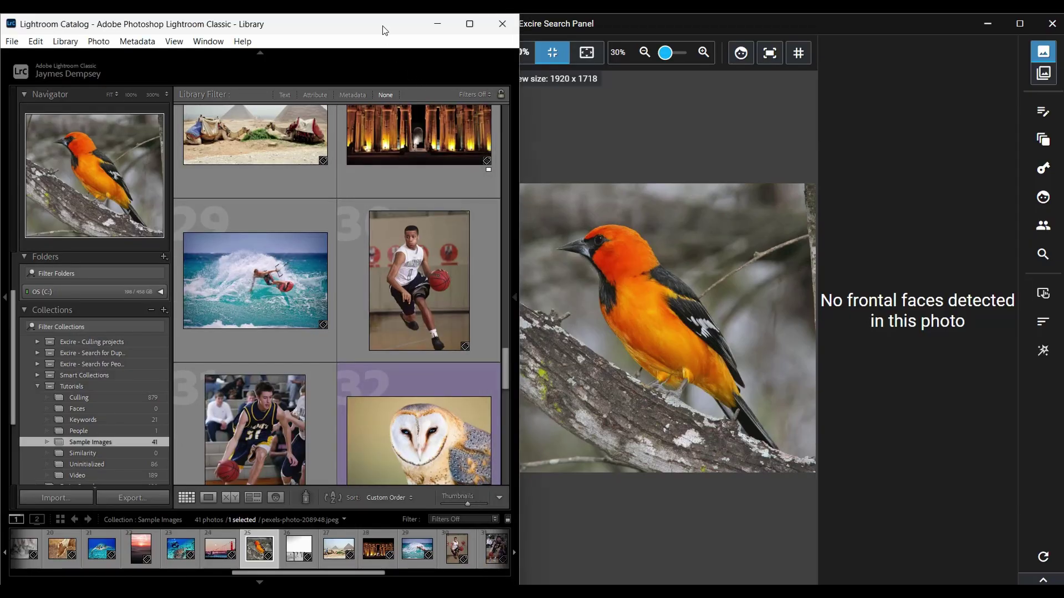
pyautogui.scroll(-8, 404, 321)
pyautogui.scroll(-4, 402, 355)
pyautogui.click(265, 401)
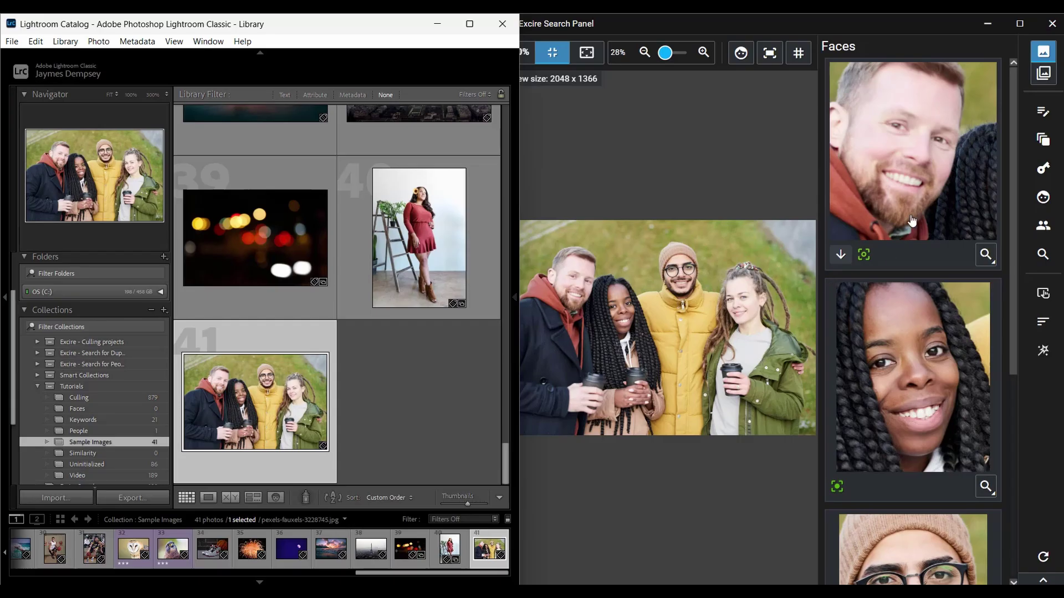
pyautogui.scroll(-5, 908, 249)
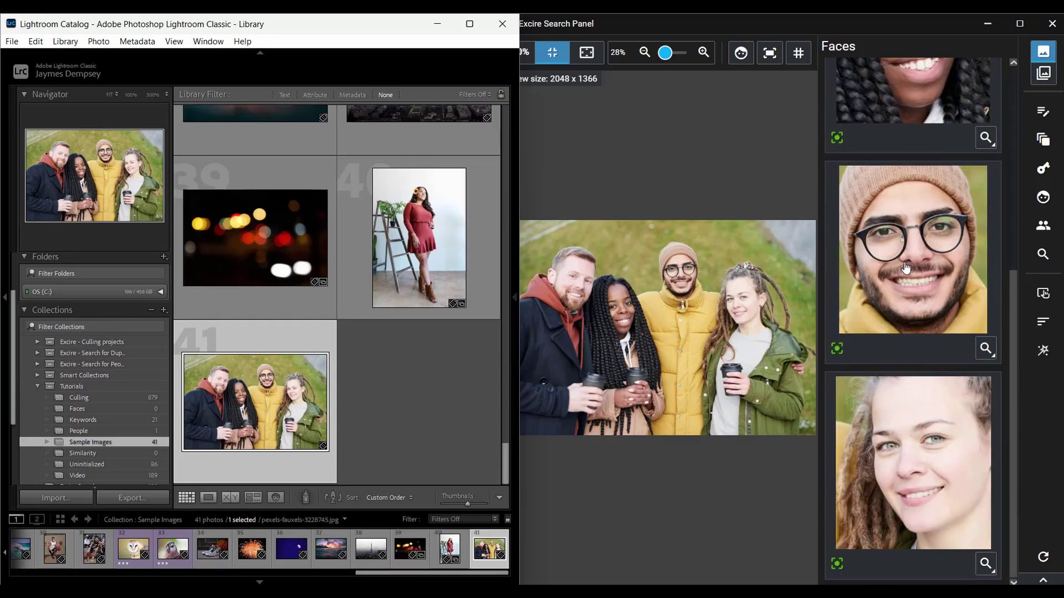
pyautogui.scroll(5, 905, 268)
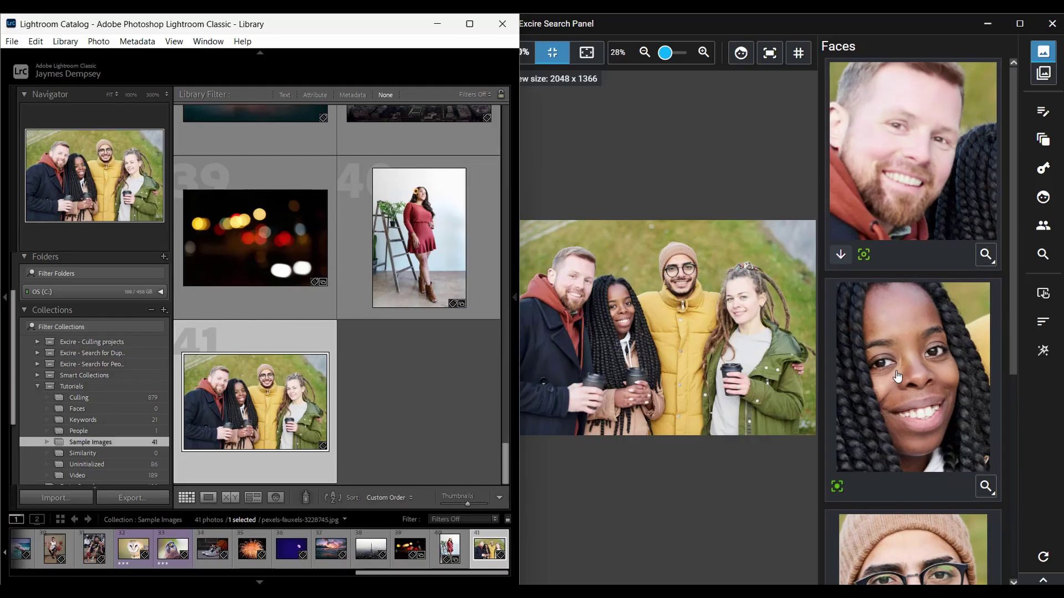
# Enable face focus, zoom onto the bearded man's face, cycle through the other faces, then refit.
pyautogui.click(769, 54)
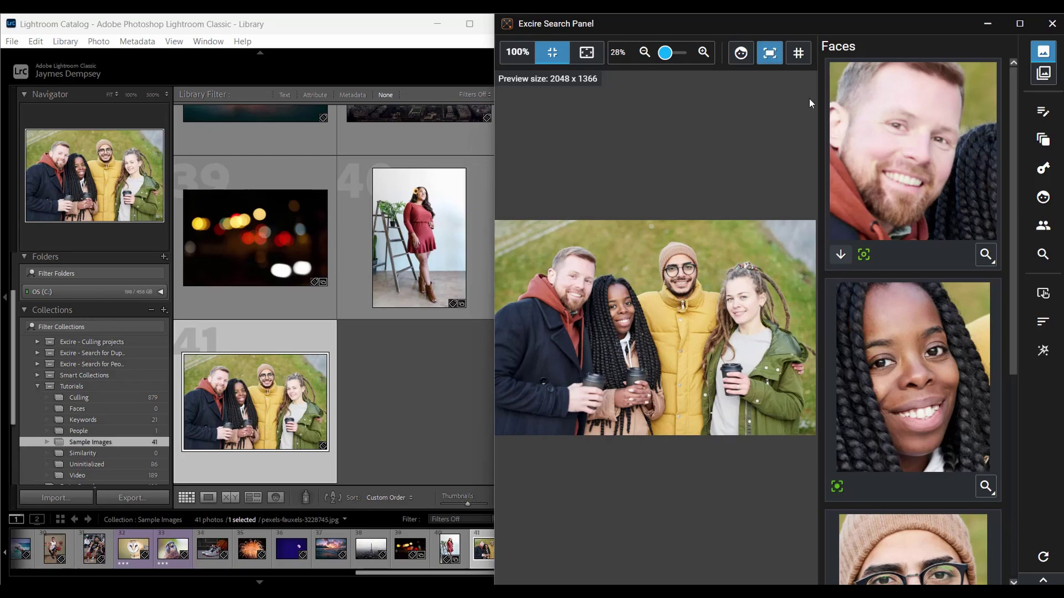
pyautogui.click(915, 142)
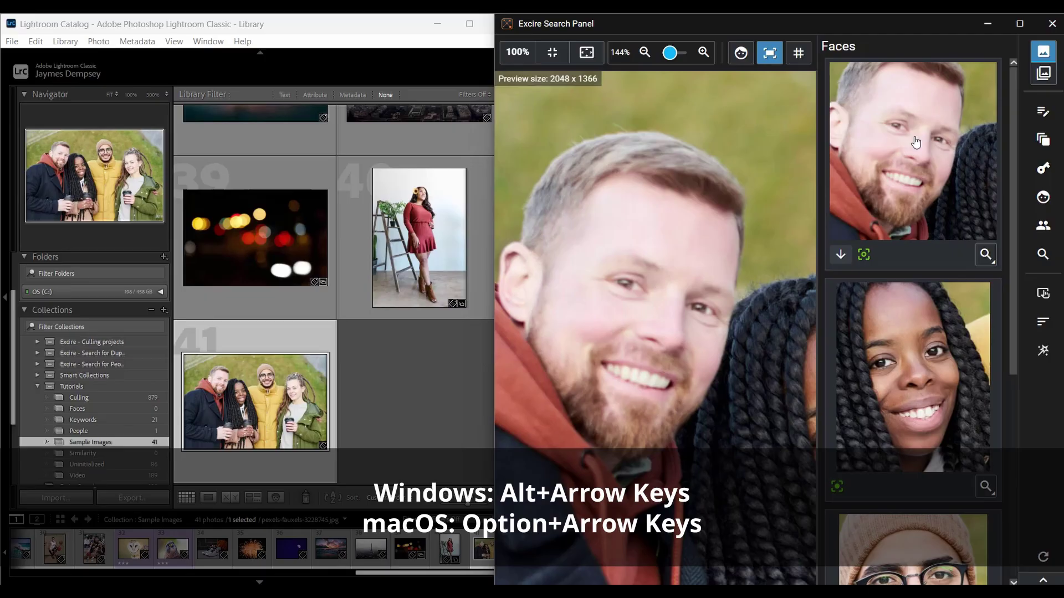
pyautogui.hotkey('alt', 'Down')
pyautogui.hotkey('alt', 'Down')
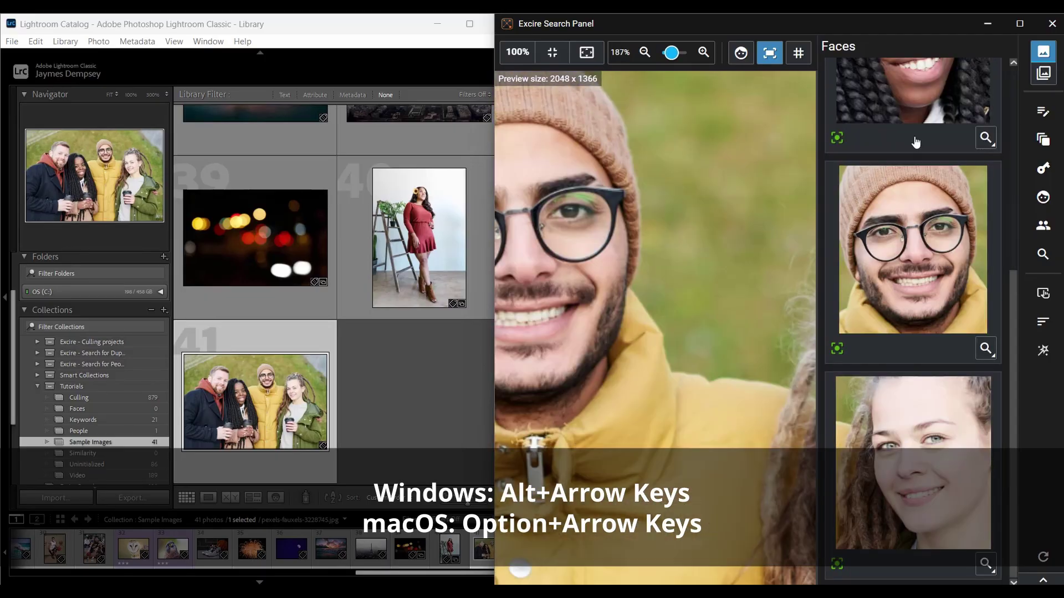
pyautogui.hotkey('alt', 'Down')
pyautogui.hotkey('alt', 'Down')
pyautogui.hotkey('alt', 'Down')
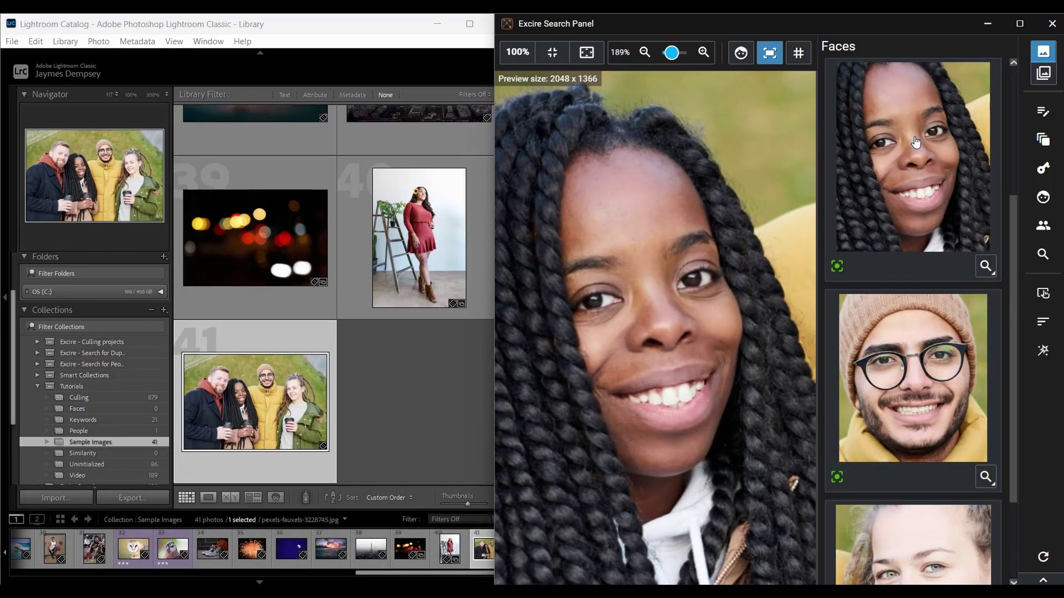
pyautogui.click(554, 54)
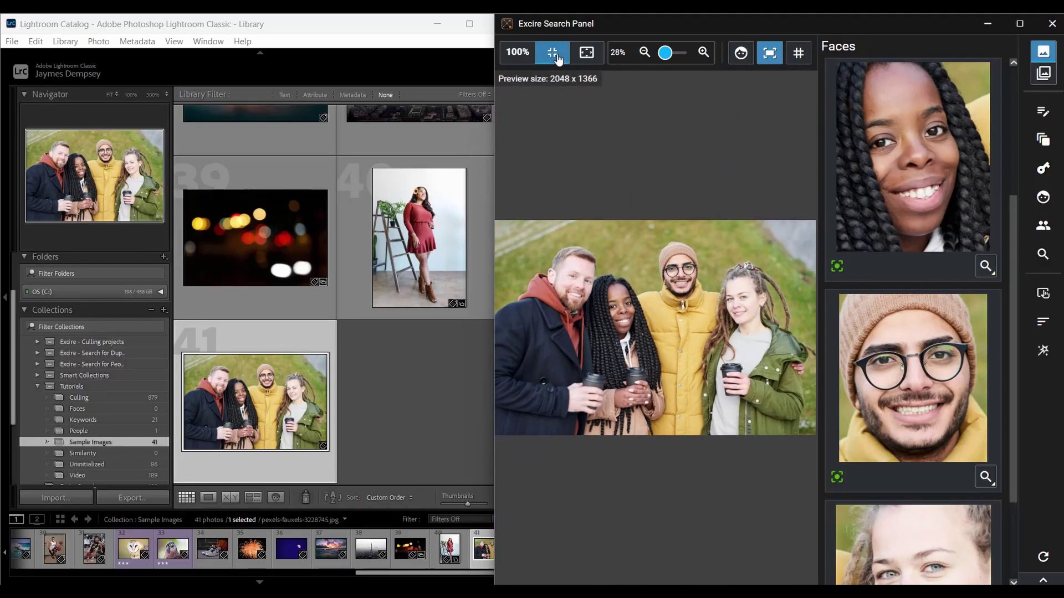
# Highlight all four detected faces with face boxes and green sharpness bars.
pyautogui.click(741, 53)
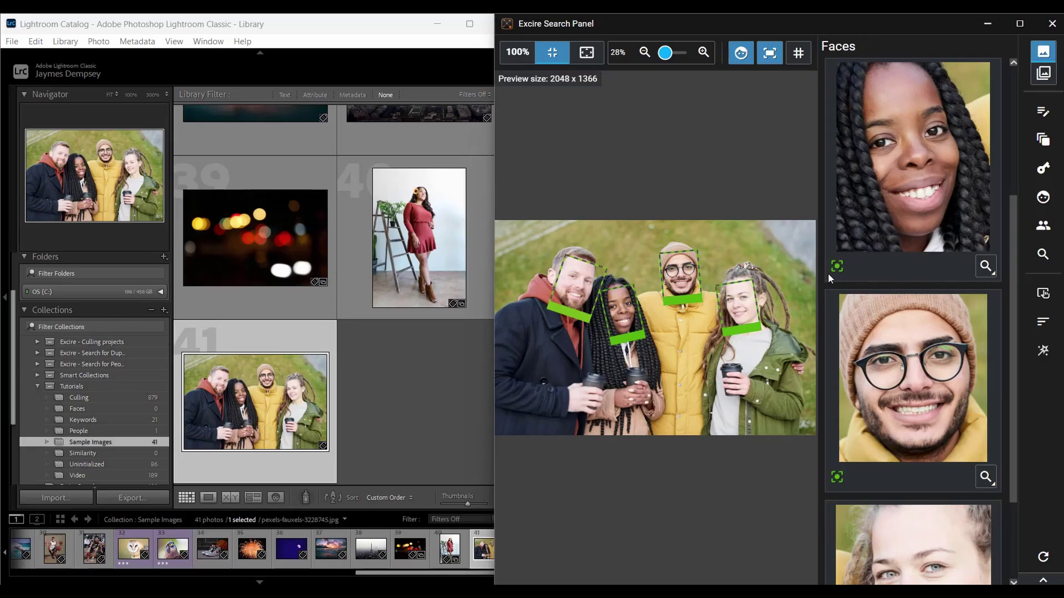
pyautogui.moveTo(836, 270)
# Open the people-search options from the magnifier on the bearded man's face card.
pyautogui.scroll(2, 911, 257)
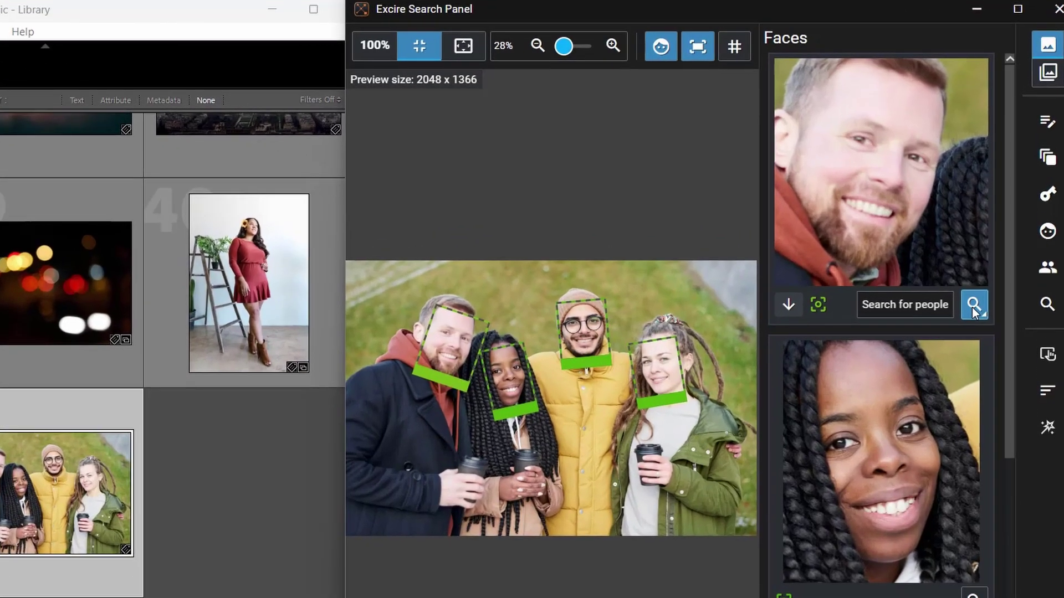
pyautogui.click(984, 257)
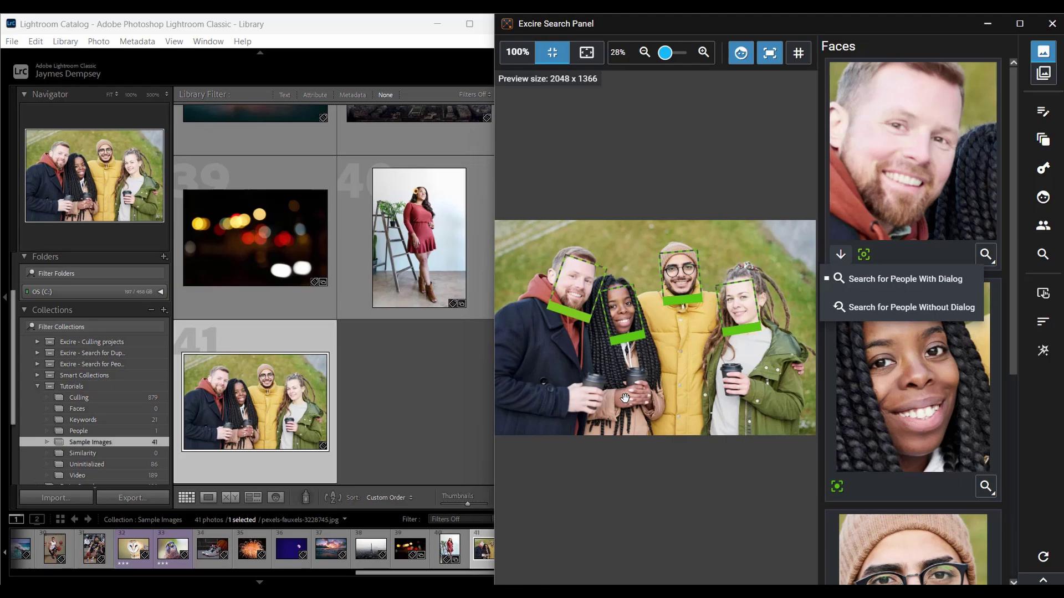
# Deselect photo 41 in the Lightroom library grid so Excire reports no photo selected.
pyautogui.click(464, 404)
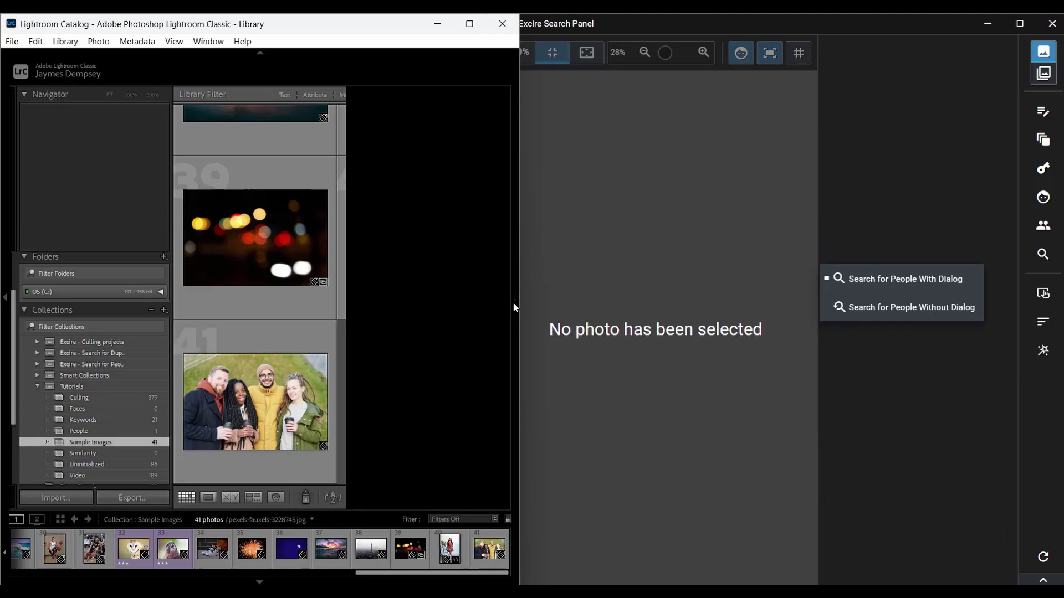